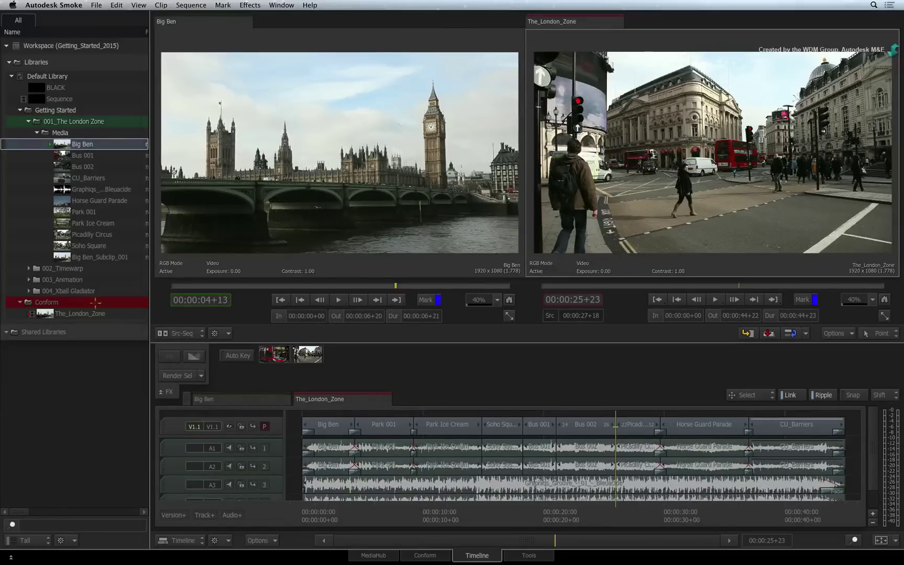
- Preview Bus 001 and CU_Barriers from the Library's Media folder, ending on Park Ice Cream
left_click(104, 157)
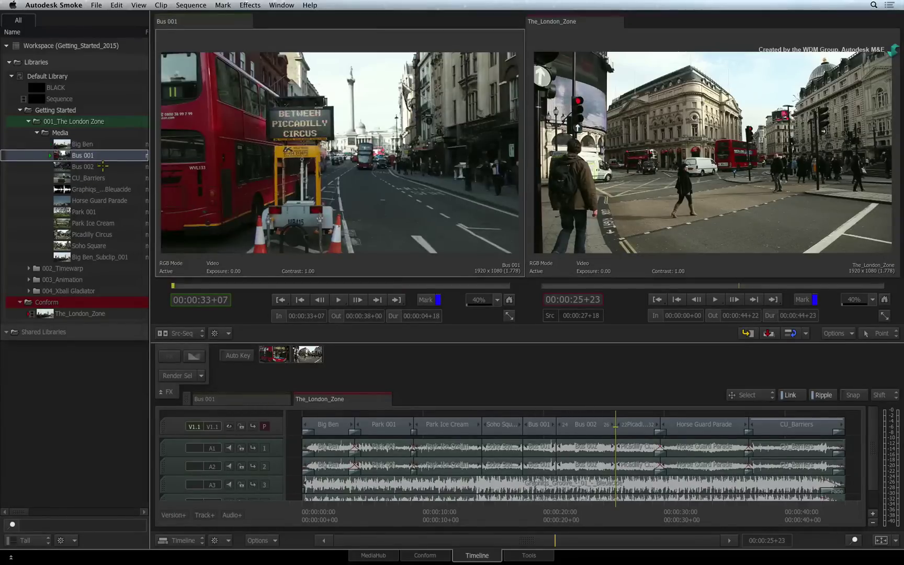
left_click(100, 178)
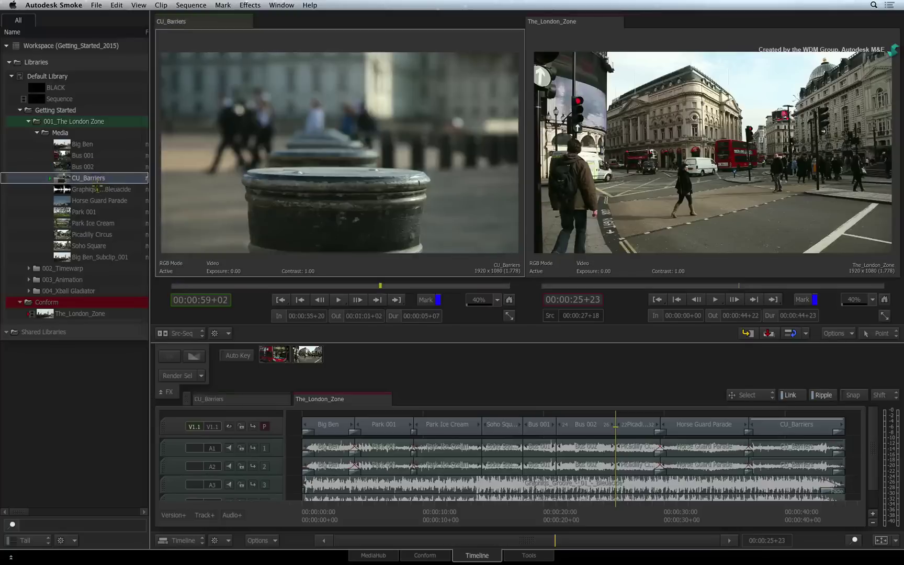
left_click(95, 223)
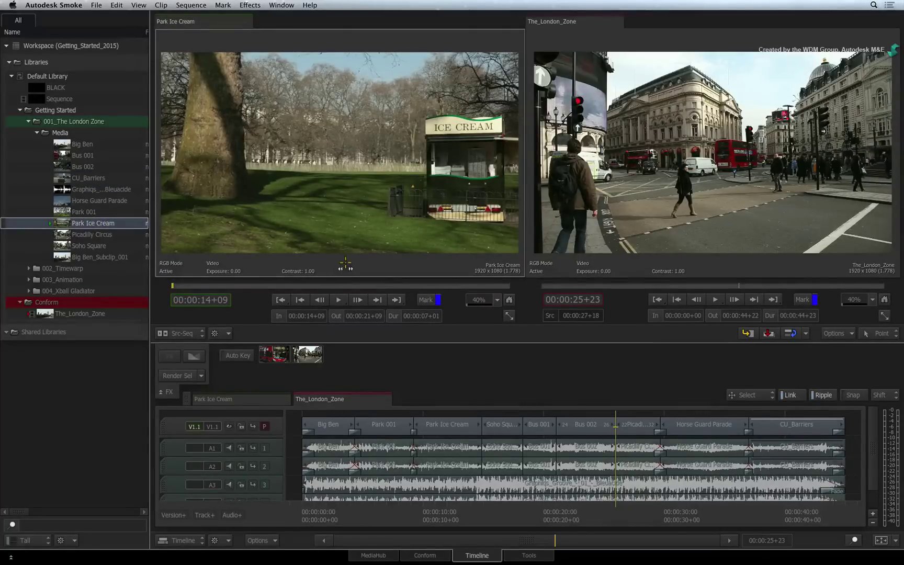
key("space")
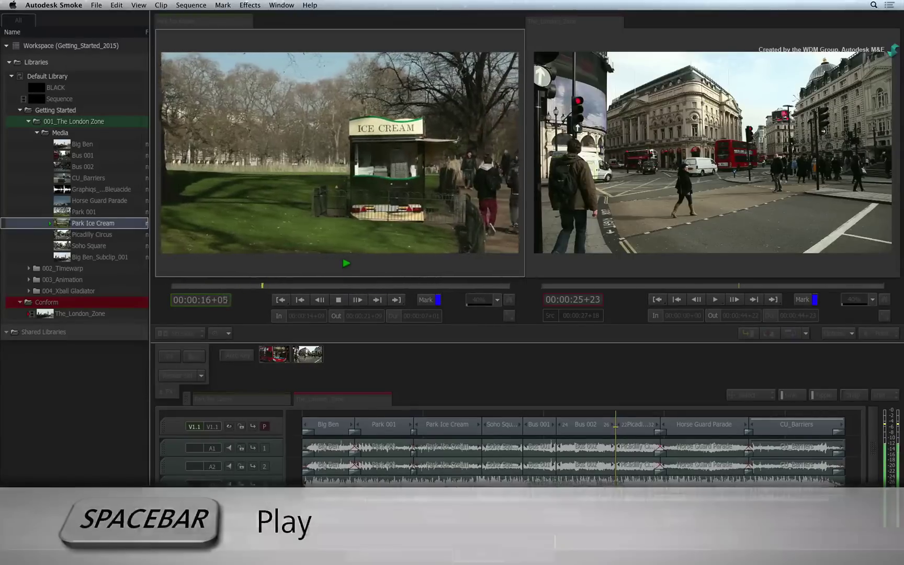
key("space")
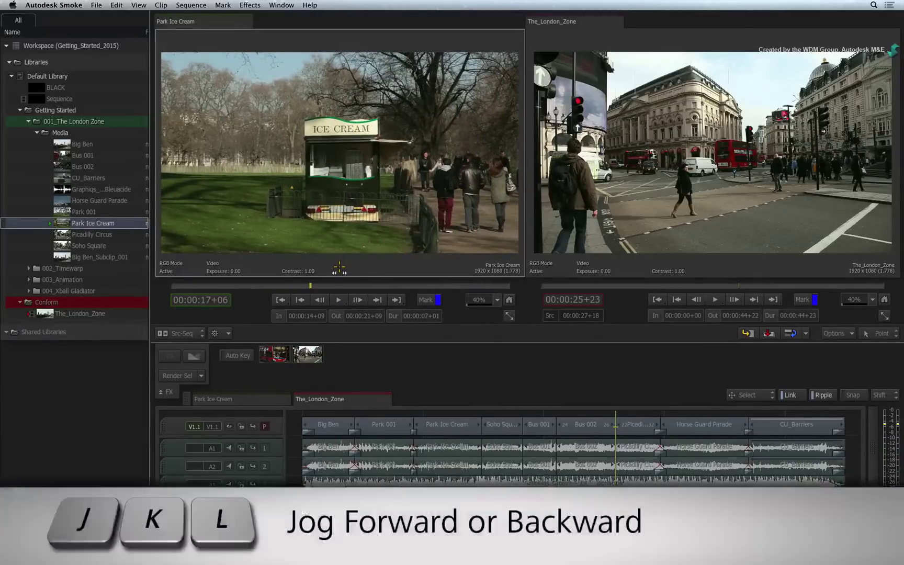
key("l")
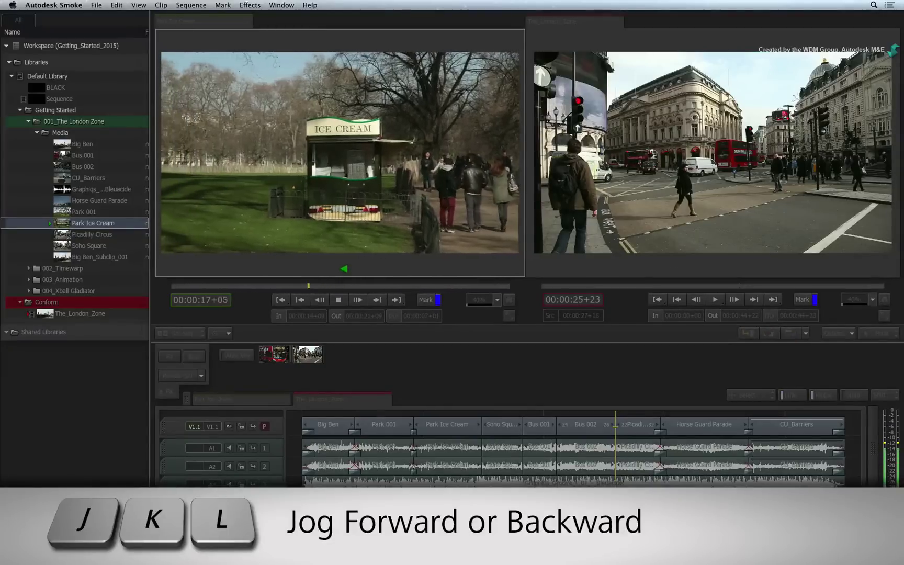
key("l")
key("k")
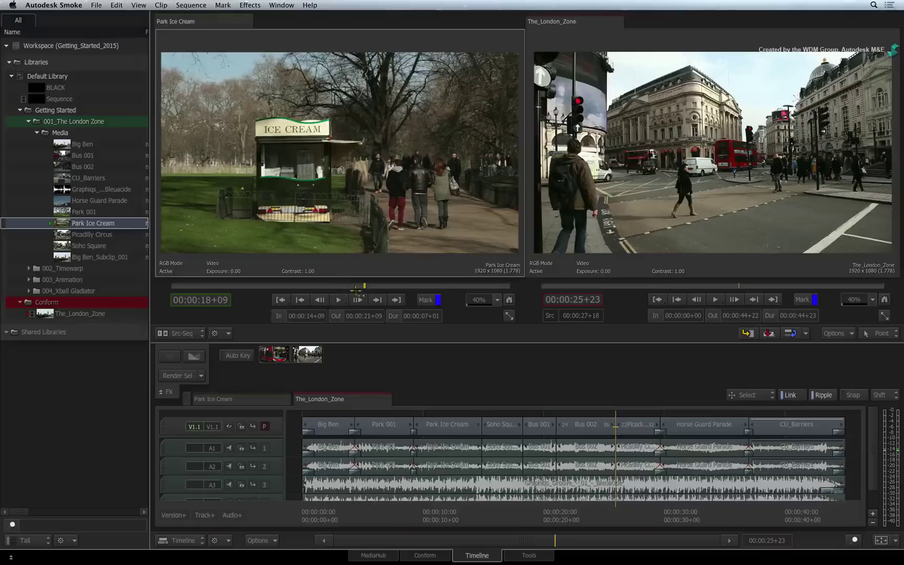
left_click(359, 299)
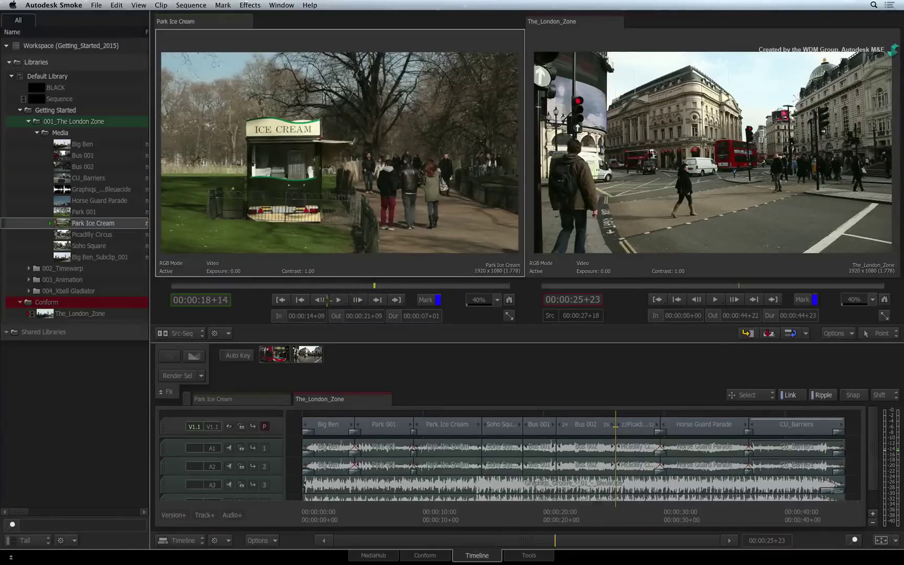
left_click(319, 300)
left_click(320, 299)
left_click(319, 300)
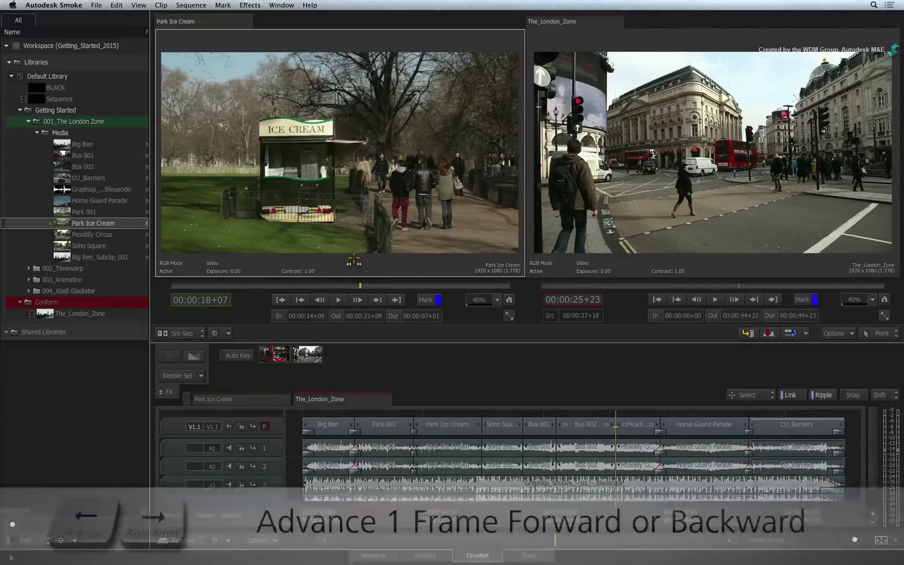
key("Left")
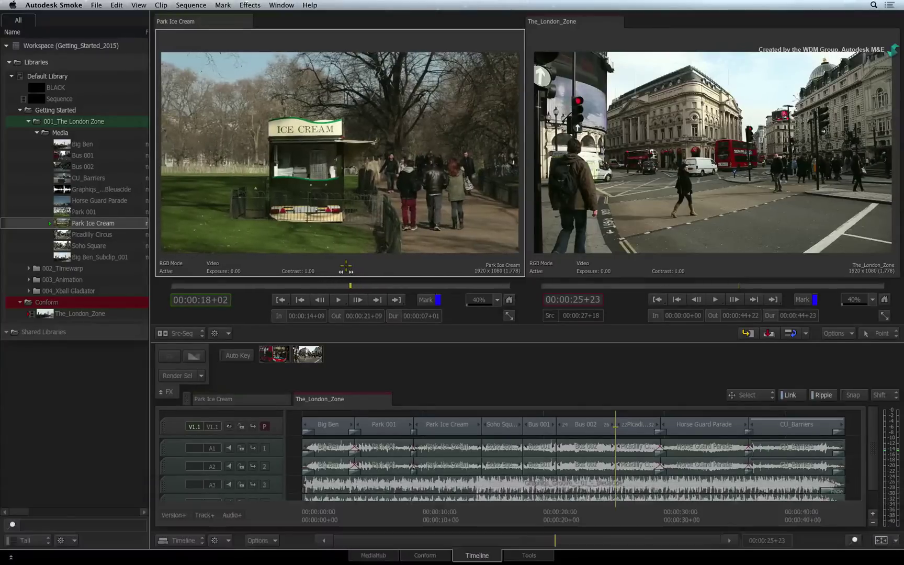
key("Left")
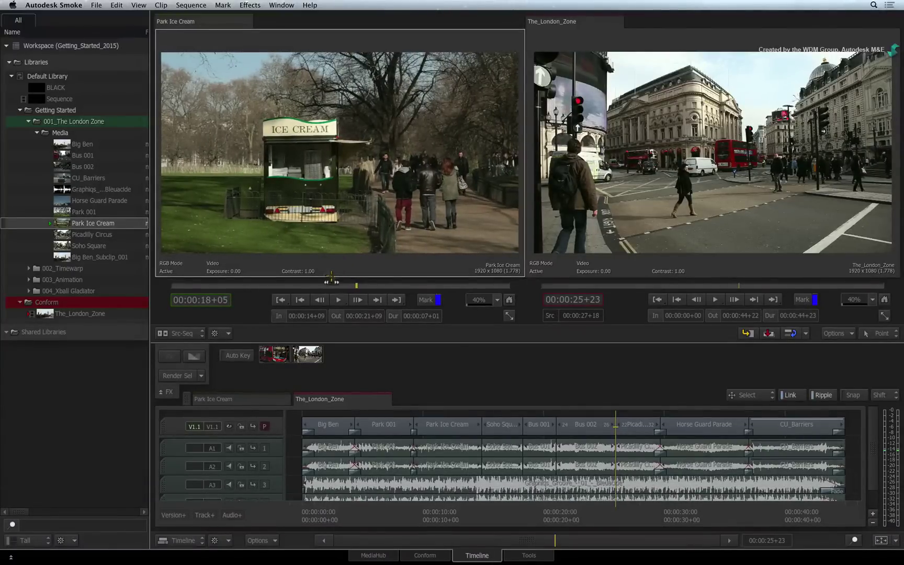
left_click(299, 299)
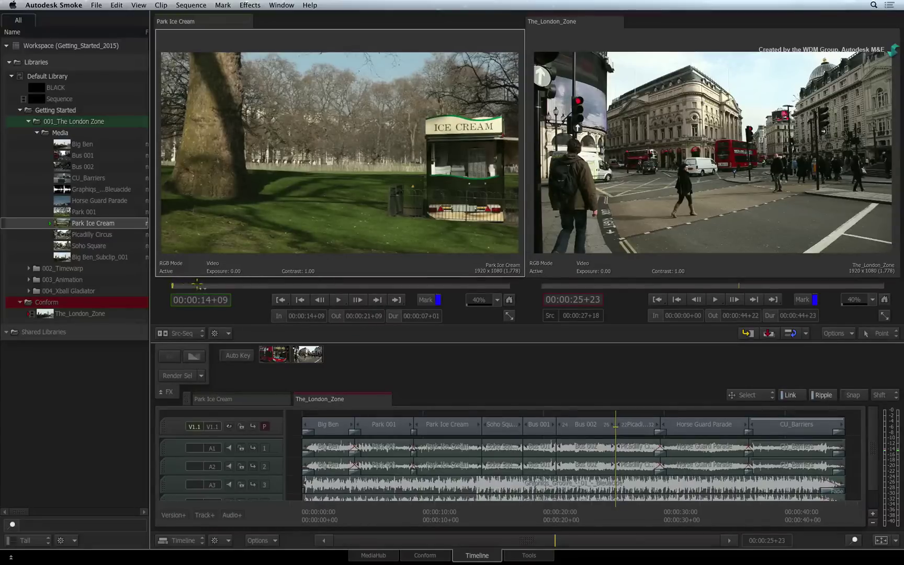
mouse_move(174, 286)
left_mouse_down()
mouse_move(422, 288)
mouse_move(275, 287)
mouse_move(290, 285)
left_mouse_up()
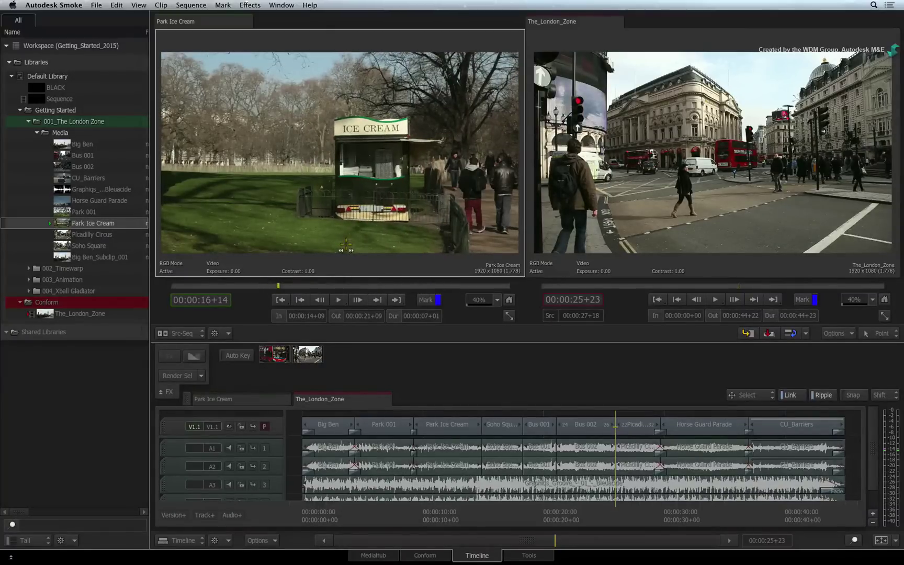
key("space")
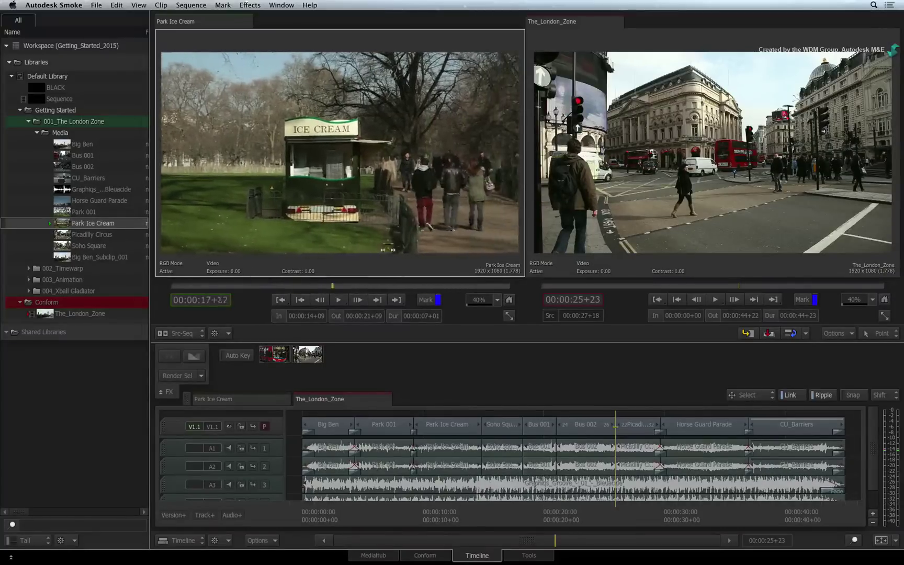
key("space")
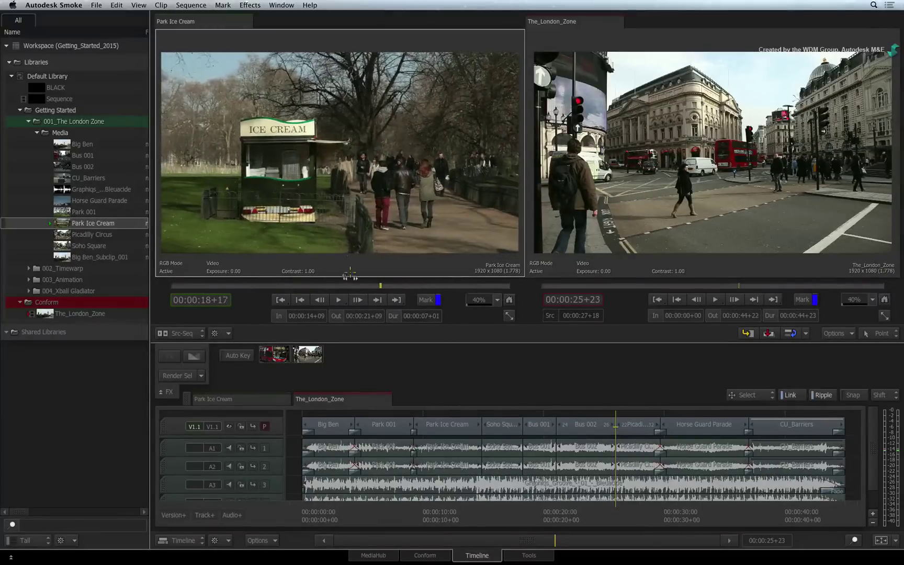
- Mark an In at 00:00:16+01, play forward and mark an Out at 00:00:19+04
mouse_move(380, 285)
left_mouse_down()
mouse_move(270, 282)
mouse_move(288, 285)
left_mouse_up()
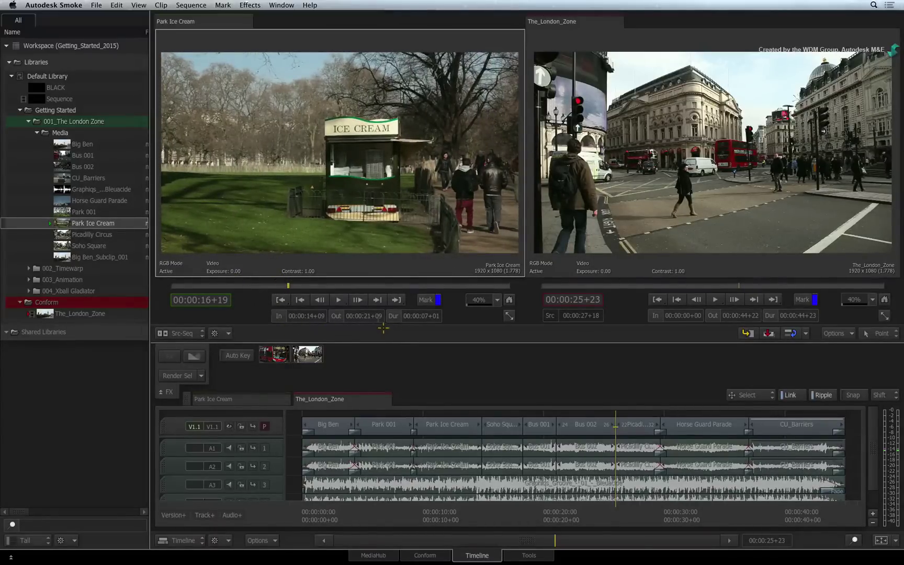
left_click_drag(290, 286, 253, 285)
key("i")
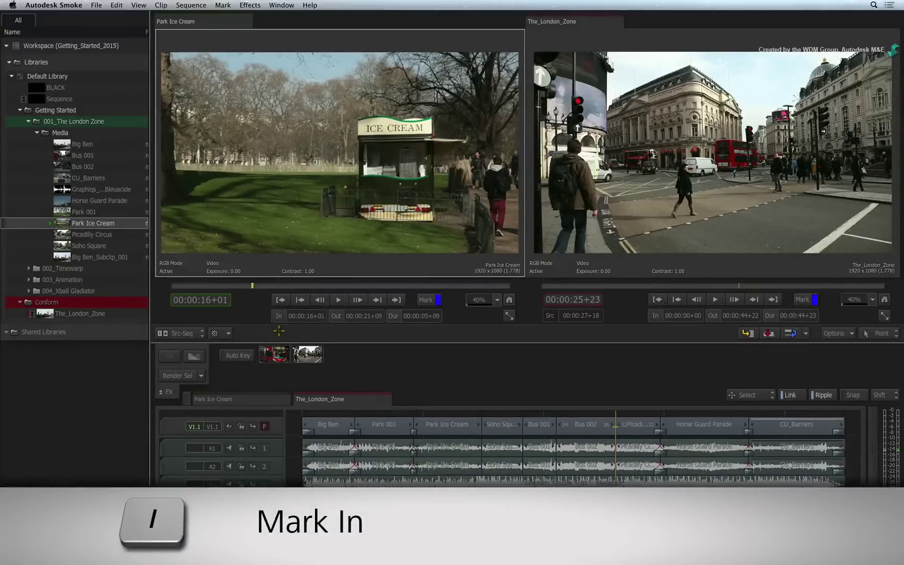
key("space")
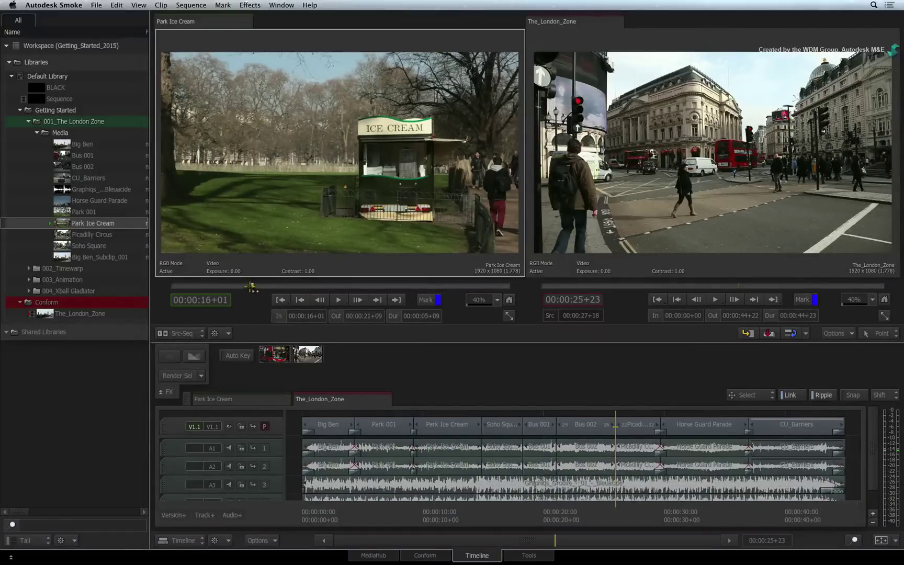
key("o")
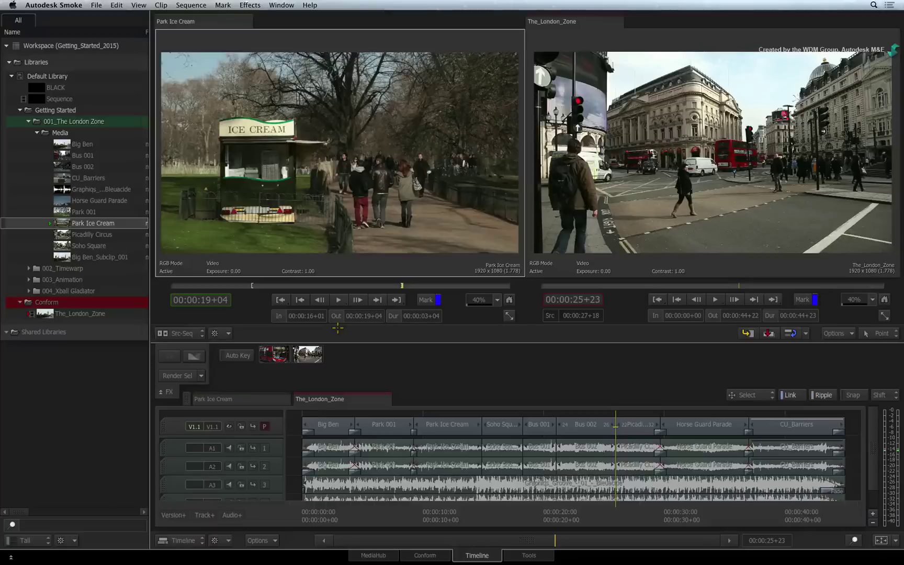
- Enter a new In timecode of 00:00:17+00 via the calculator
left_click(303, 319)
left_click(280, 283)
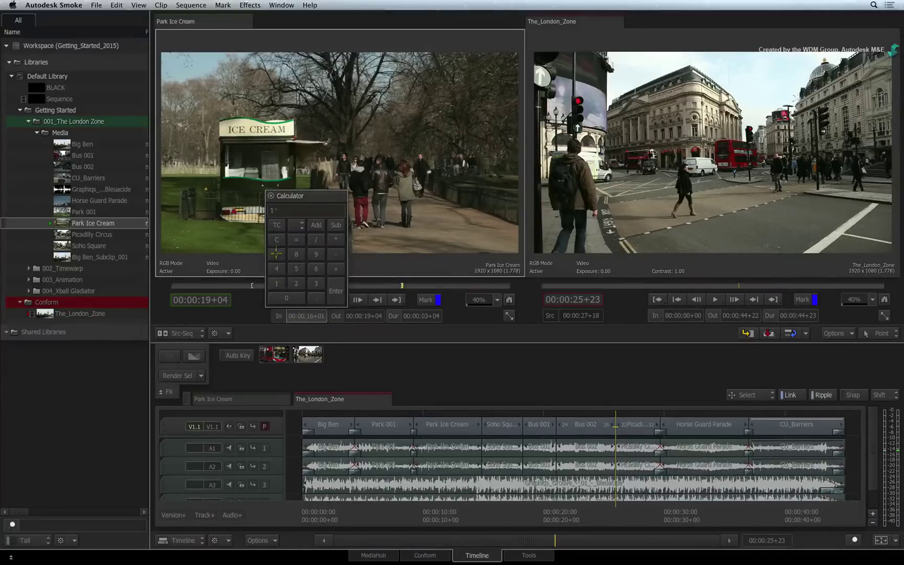
left_click(335, 291)
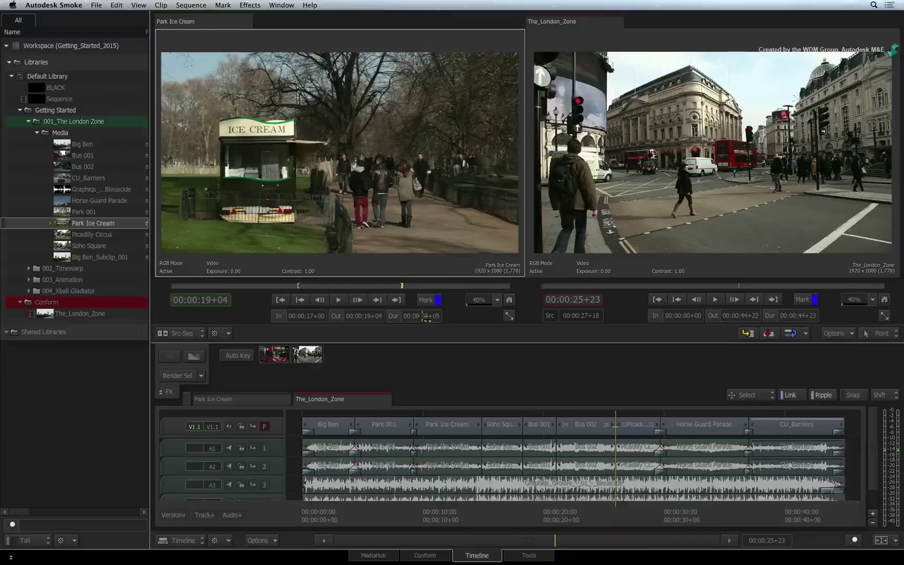
- Edit and drag the Dur field so the Out point lands at 00:00:19+09
left_click(424, 316)
type("123")
key("Return")
mouse_move(433, 316)
left_mouse_down()
mouse_move(422, 316)
mouse_move(426, 325)
left_mouse_up()
- Jump back and forth between the In and Out points with the buttons and Shift+I/Shift+O
left_click(280, 300)
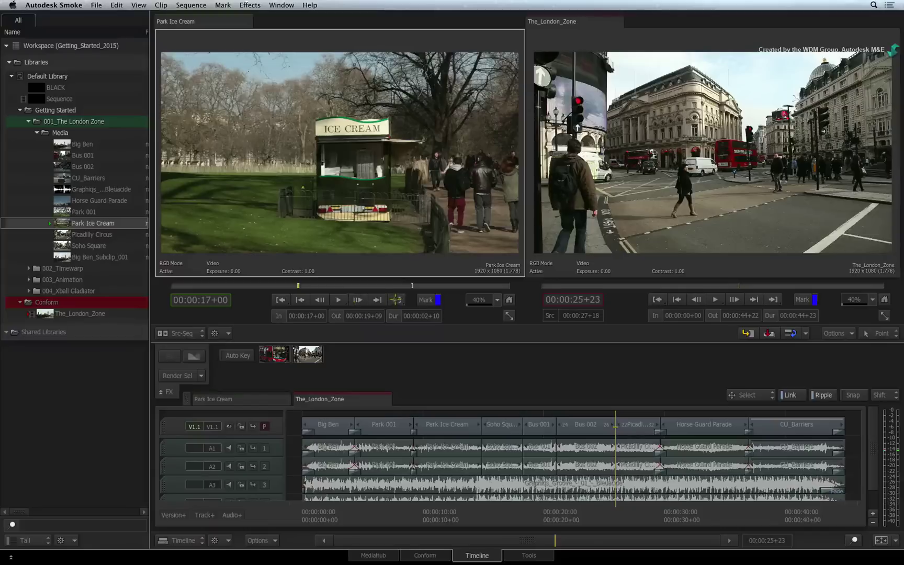
left_click(394, 300)
left_click(280, 299)
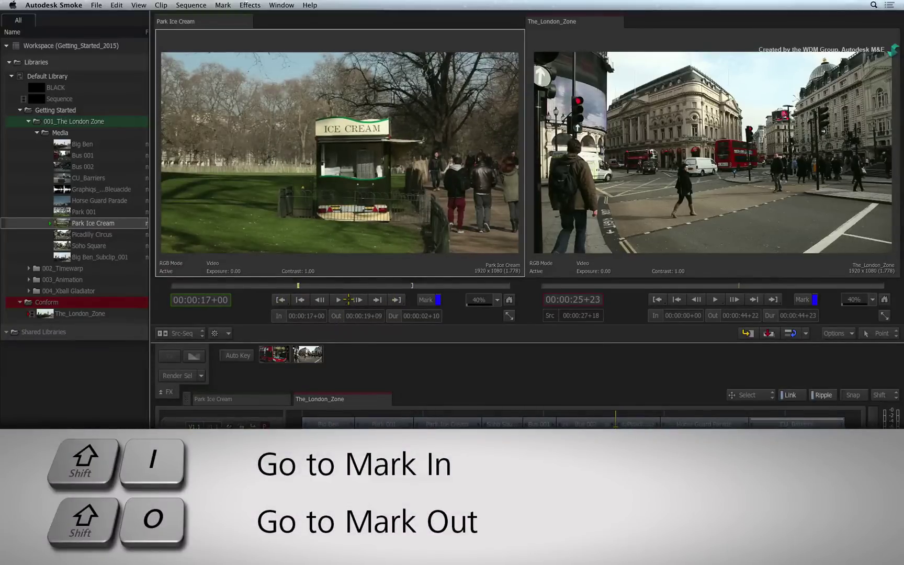
key("shift+o")
key("shift+i")
key("shift+o")
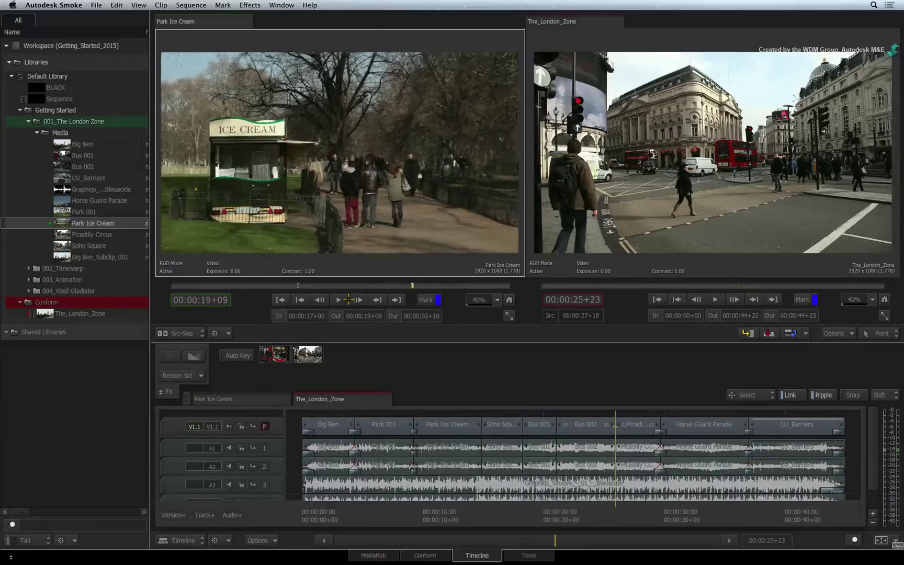
key("shift+i")
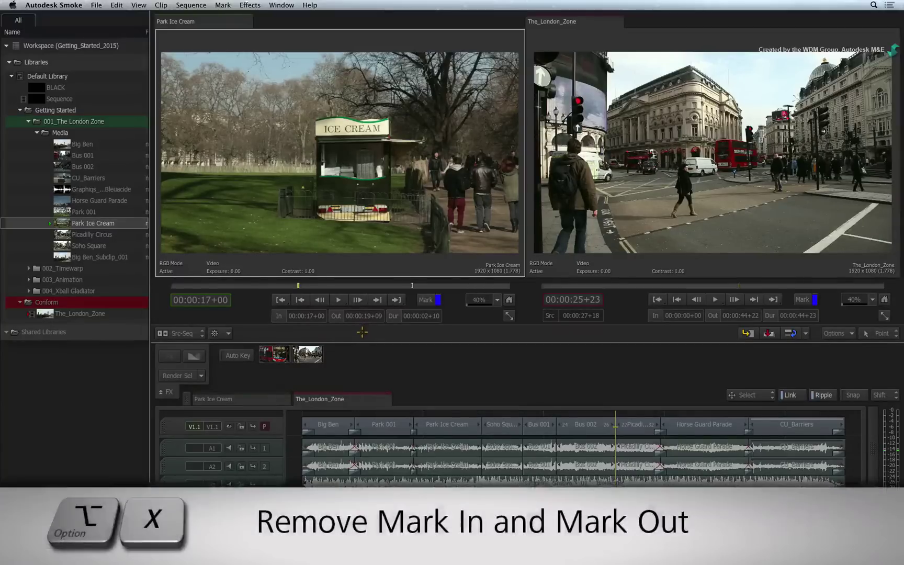
- Clear both In and Out marks, restoring the 14+09–21+09 range
key("alt+x")
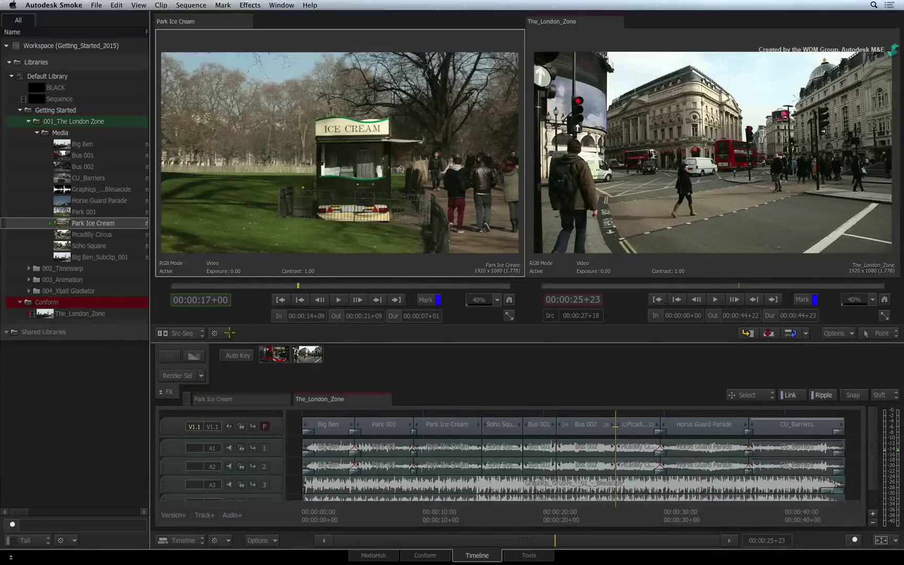
left_click(227, 333)
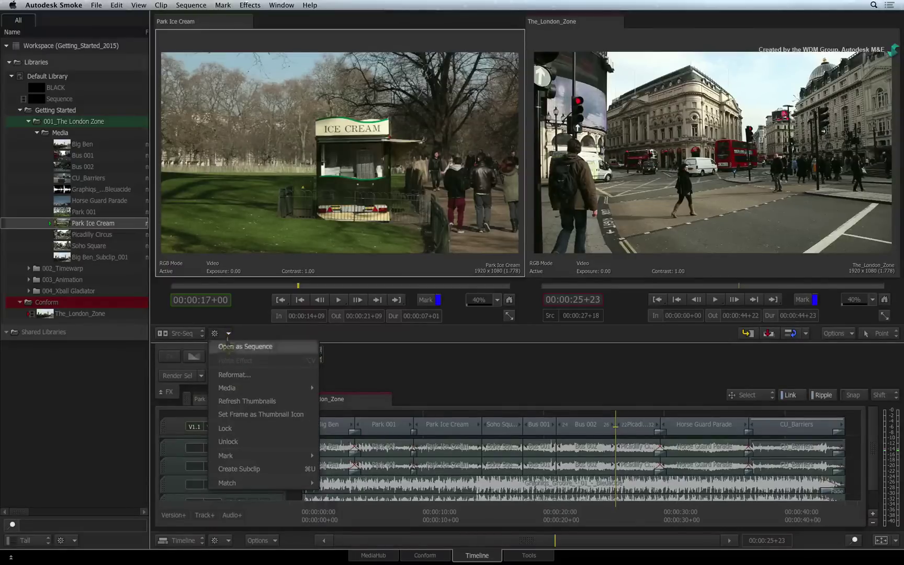
mouse_move(226, 455)
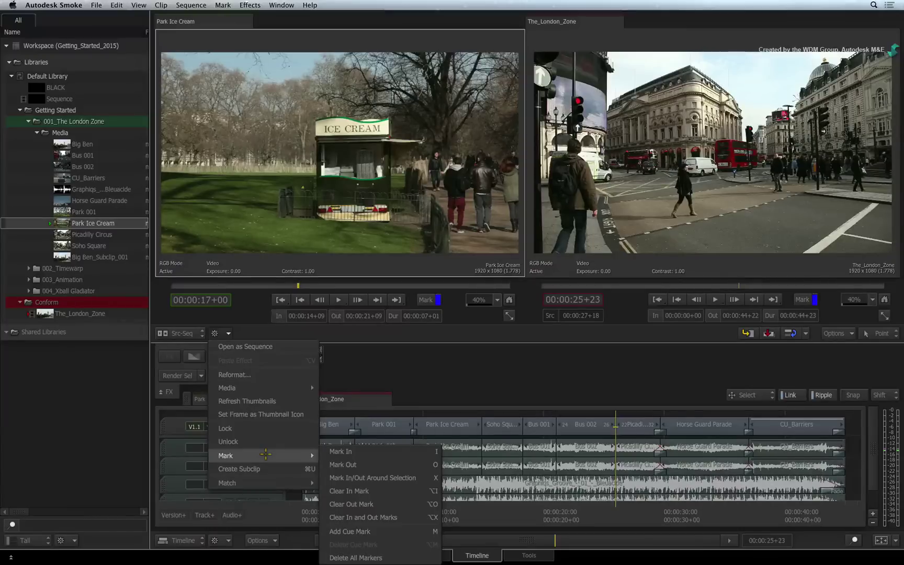
left_click(243, 400)
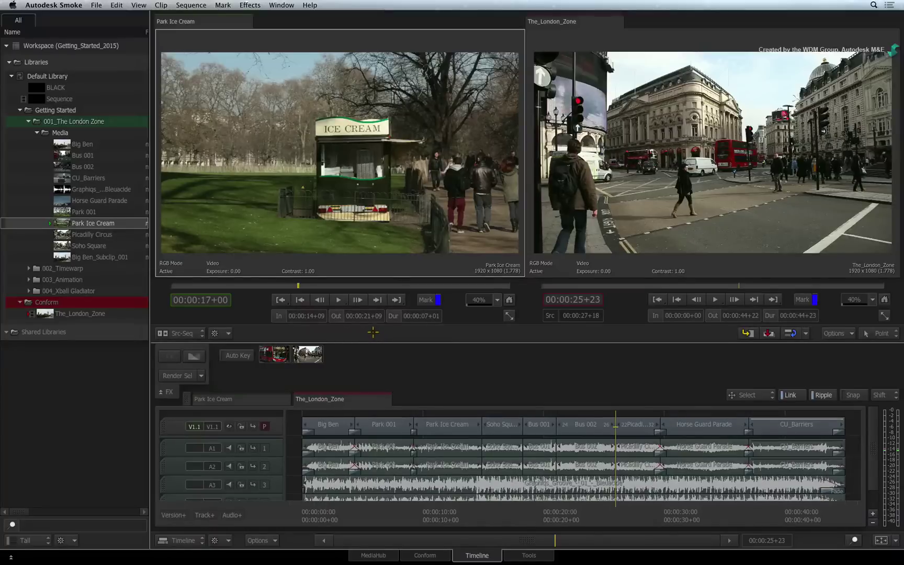
left_click_drag(376, 285, 258, 285)
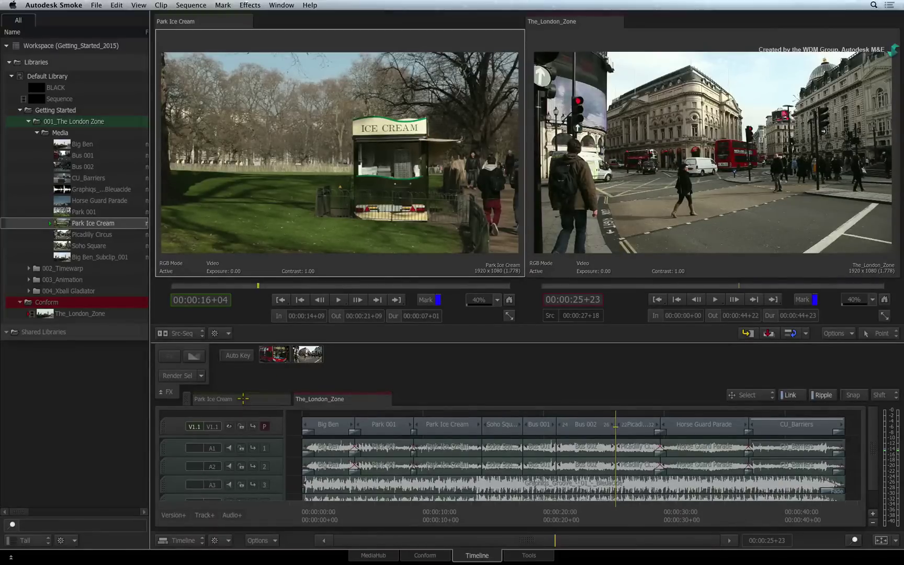
left_click(242, 399)
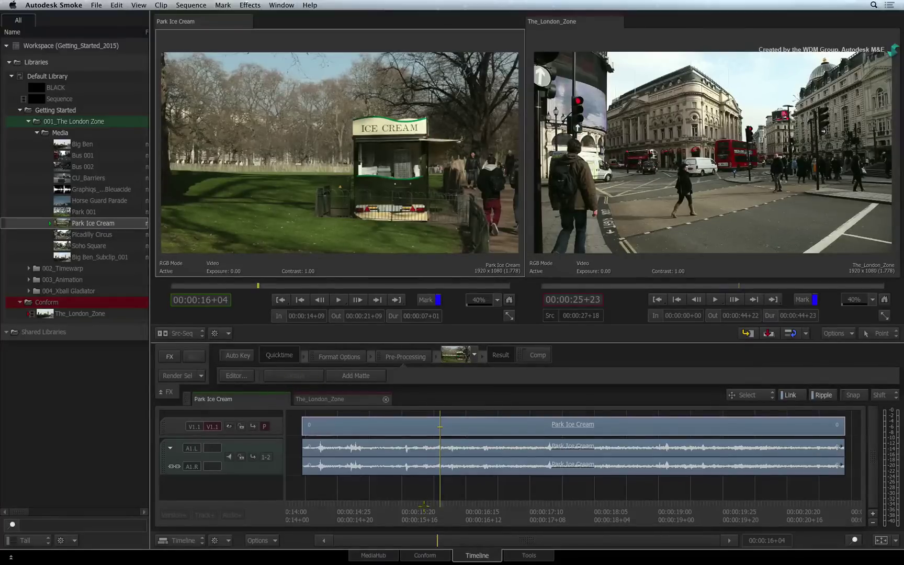
key("space")
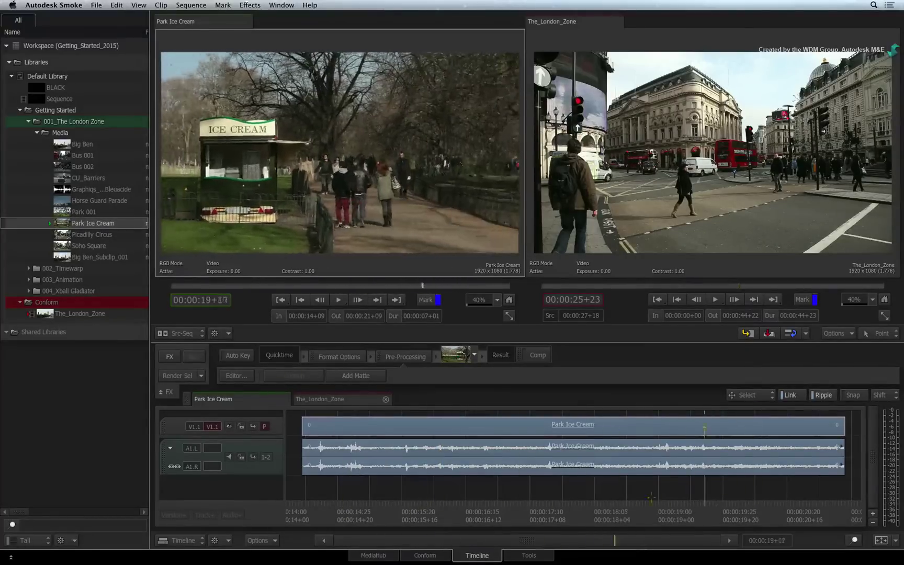
left_click(395, 490)
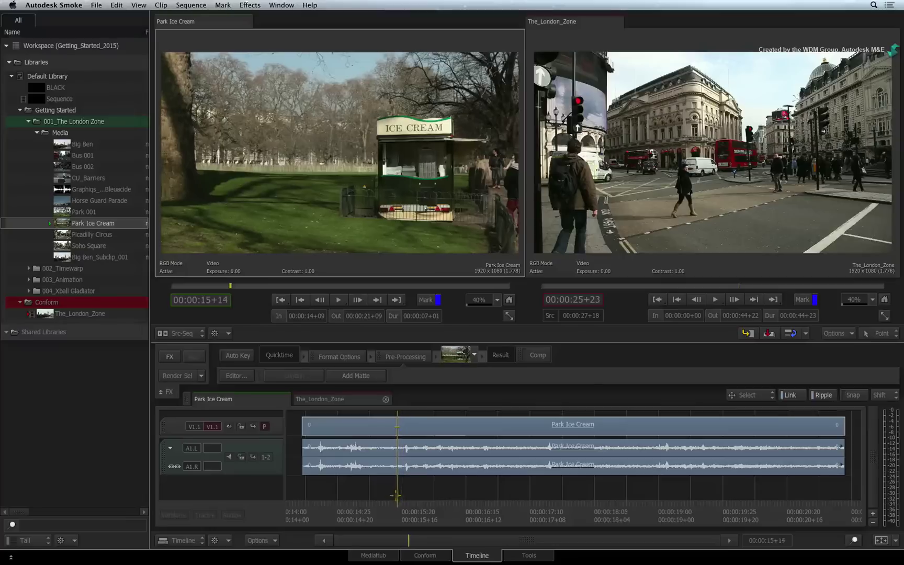
left_click_drag(404, 511, 401, 505)
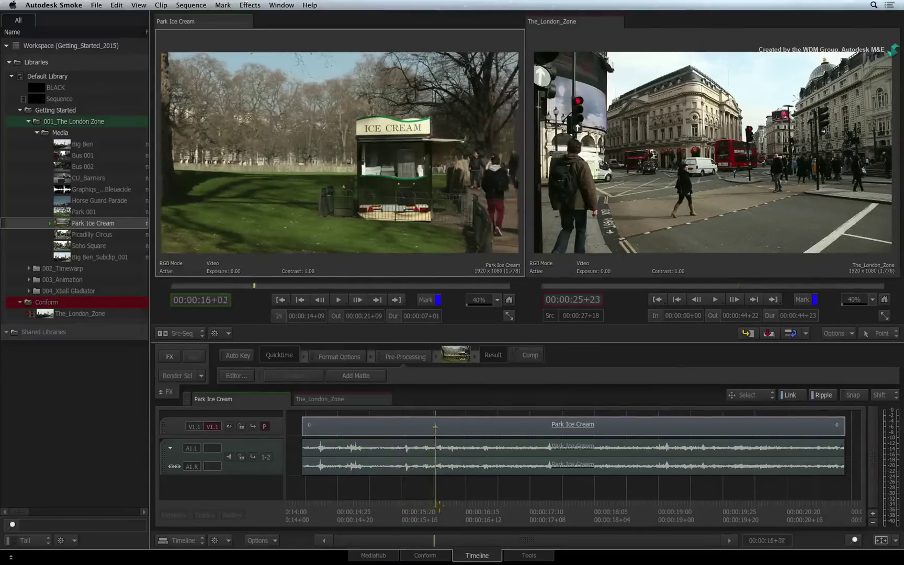
key("i")
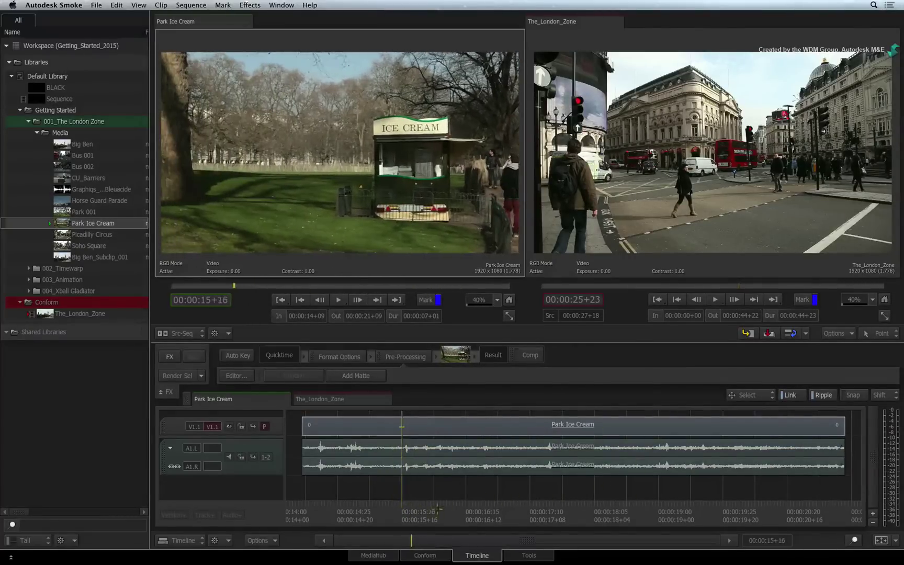
left_click_drag(417, 512, 649, 513)
key("o")
key("j")
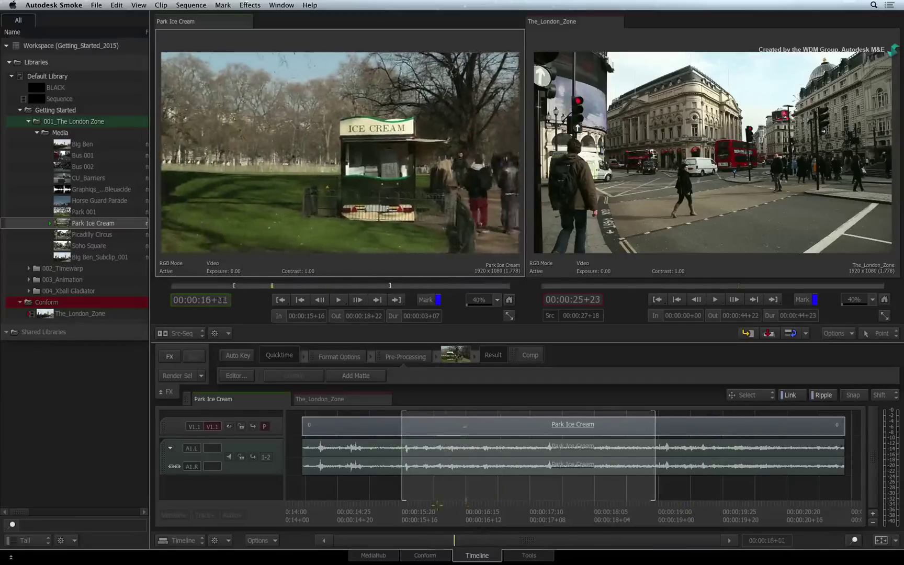
key("alt+x")
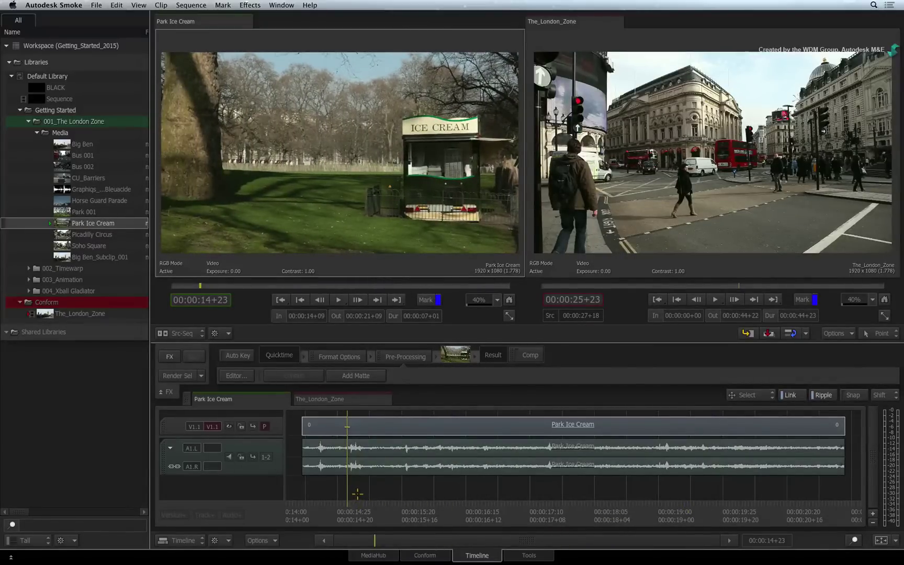
left_click(384, 428)
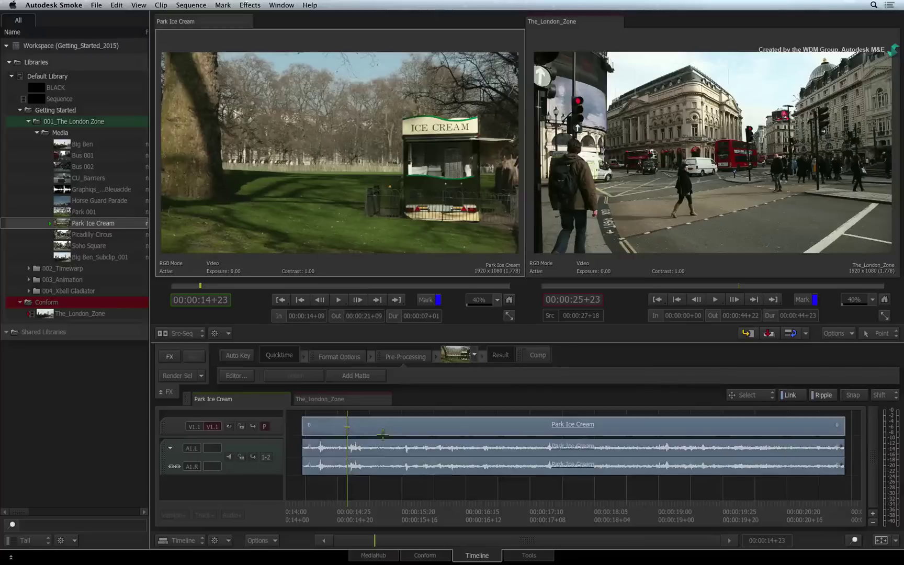
left_click(378, 486)
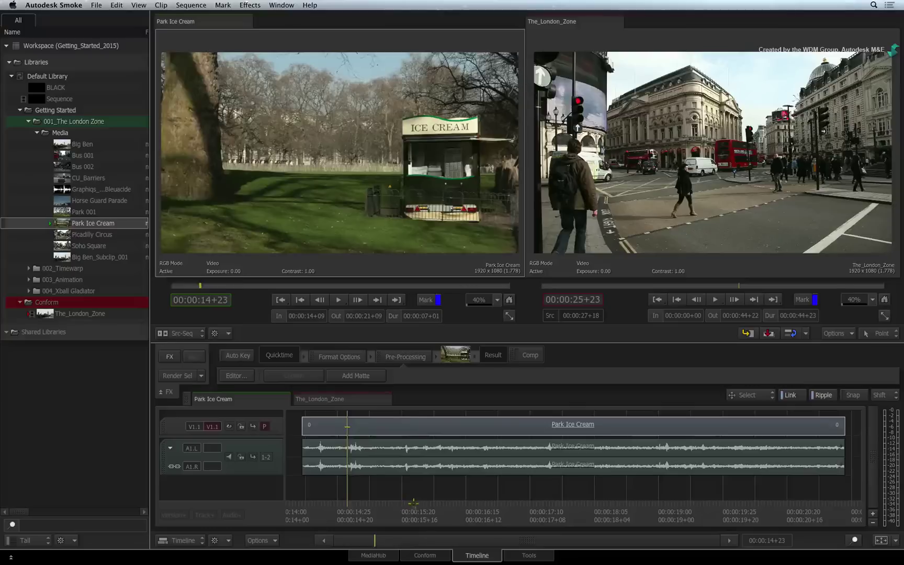
mouse_move(350, 510)
left_mouse_down()
mouse_move(399, 496)
mouse_move(402, 506)
mouse_move(381, 507)
left_mouse_up()
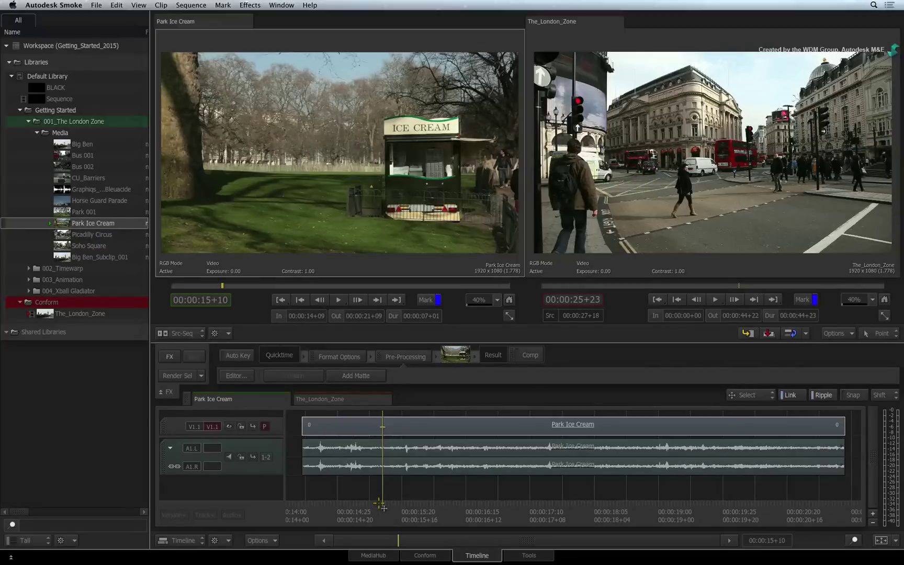
- Add cue Marker 1 at 00:00:15+10, scrub ahead and return to it with Shift+Up
key("m")
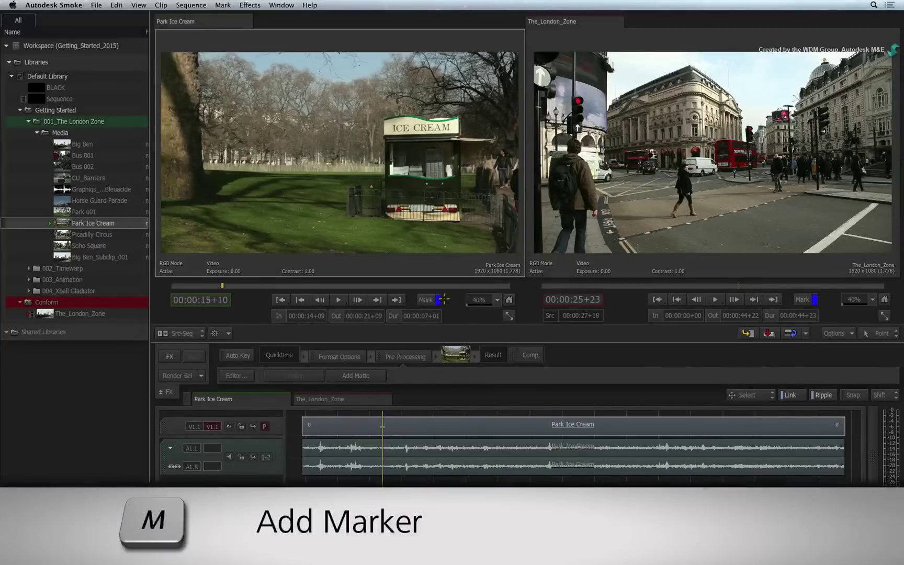
left_click(427, 299)
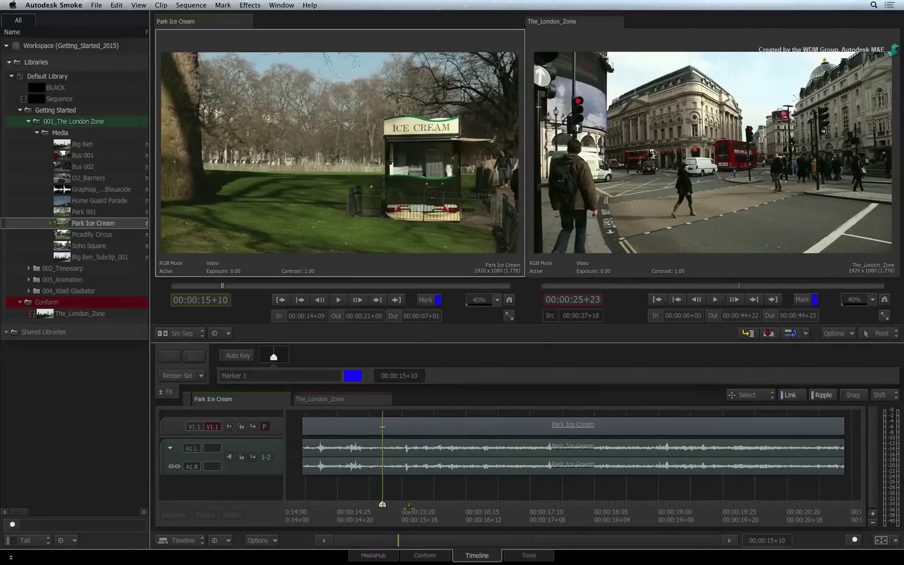
mouse_move(406, 507)
left_mouse_down()
mouse_move(513, 503)
mouse_move(431, 502)
mouse_move(494, 503)
mouse_move(442, 503)
left_mouse_up()
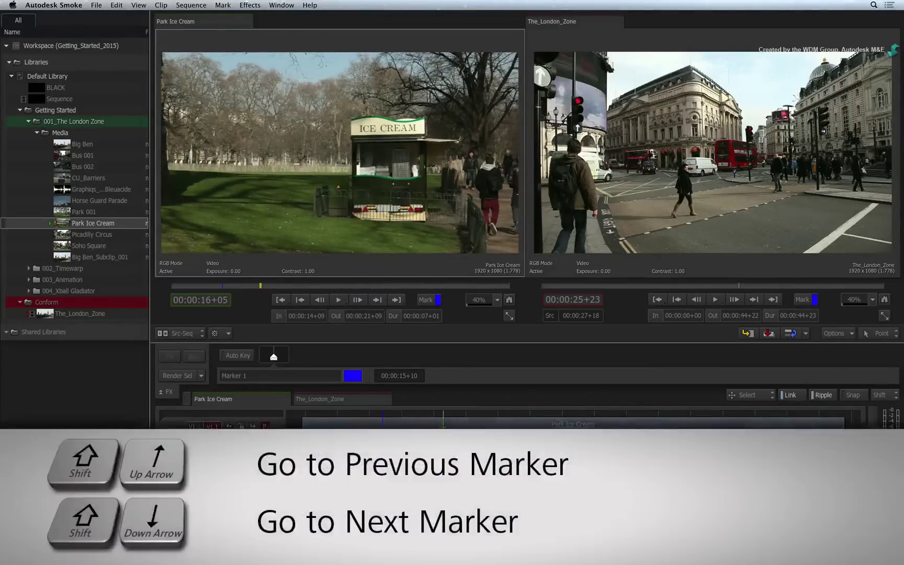
key("shift+Up")
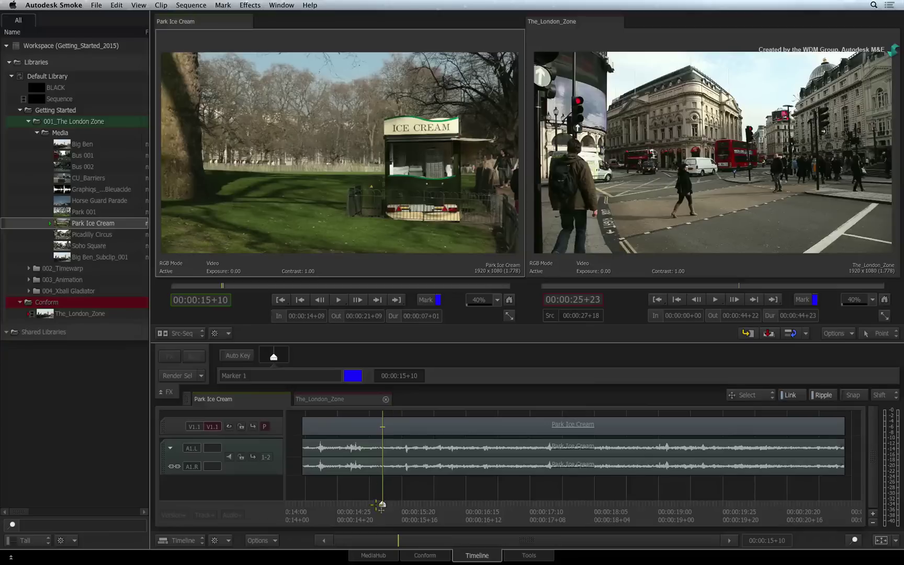
- Delete the cue marker via the Src-Seq options Mark > Delete Cue Mark
left_click(229, 333)
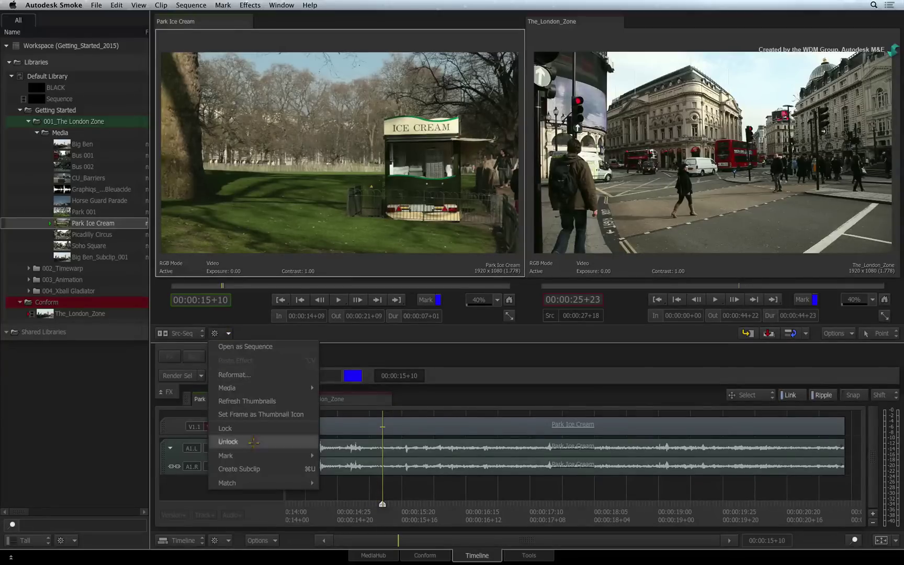
mouse_move(240, 456)
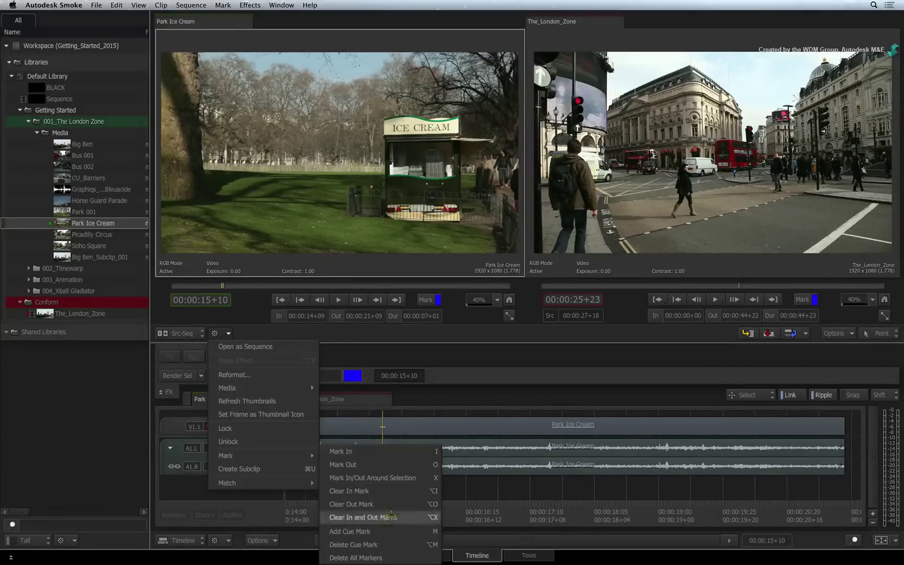
left_click(395, 544)
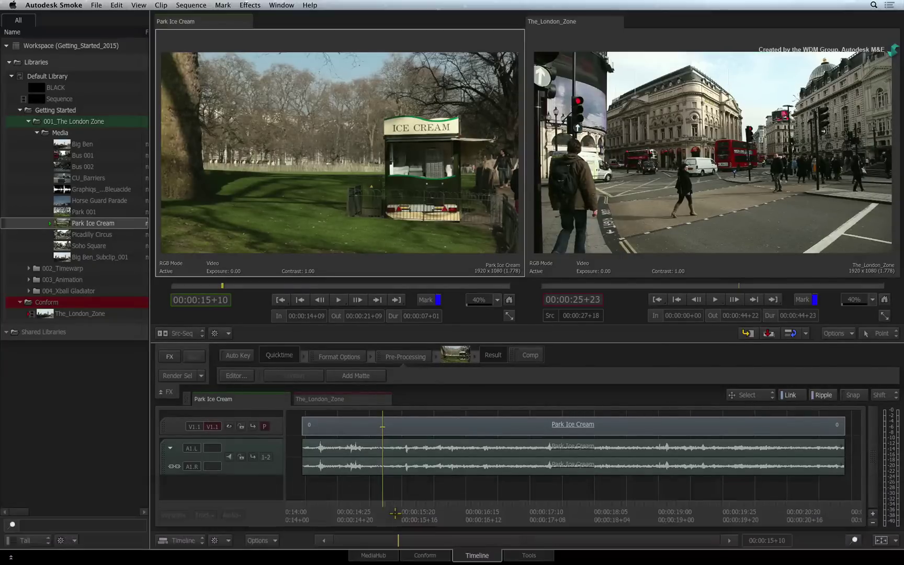
- Add three cue markers starting at 00:00:15+06 and rename the third to 'point 3'
mouse_move(389, 510)
left_mouse_down()
mouse_move(368, 509)
mouse_move(472, 501)
mouse_move(627, 509)
left_mouse_up()
key("m")
key("m")
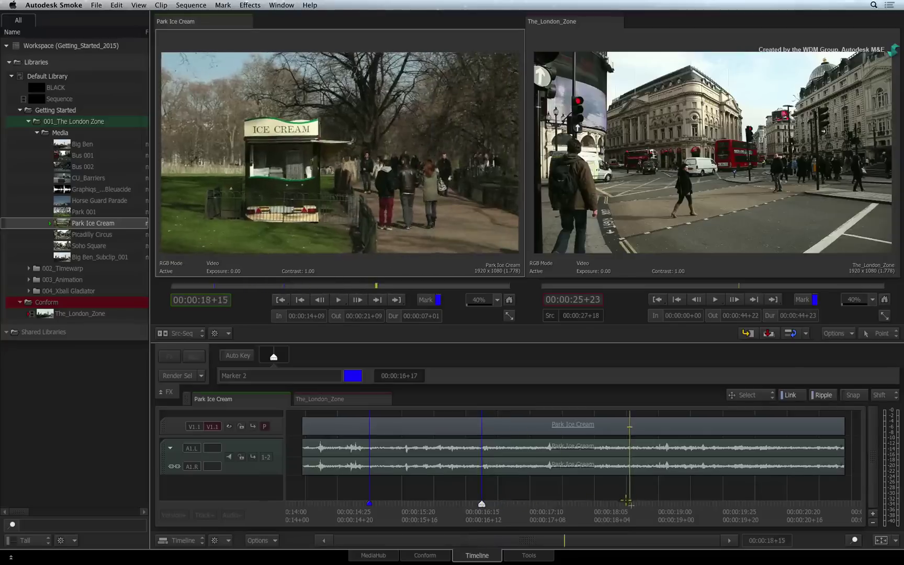
key("m")
left_click(282, 375)
type("po")
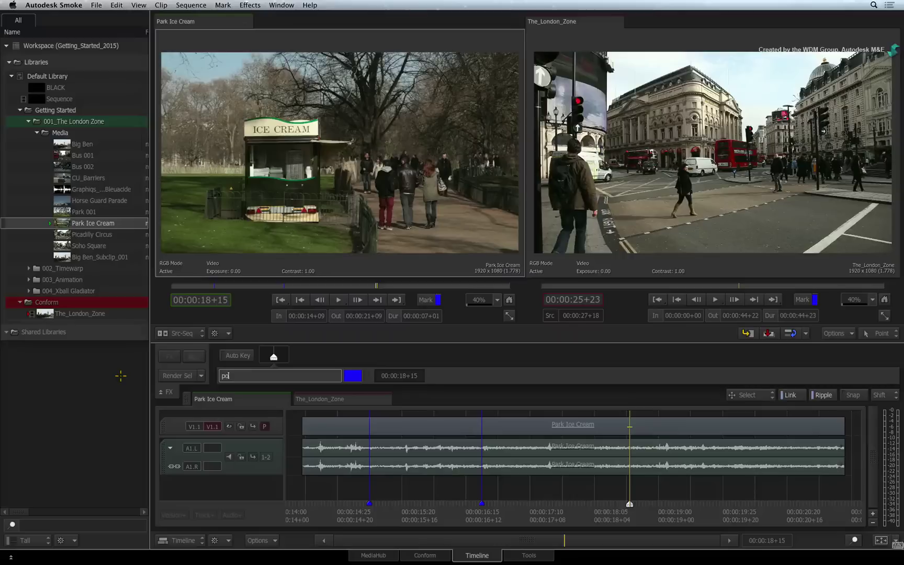
type("int 3")
key("Return")
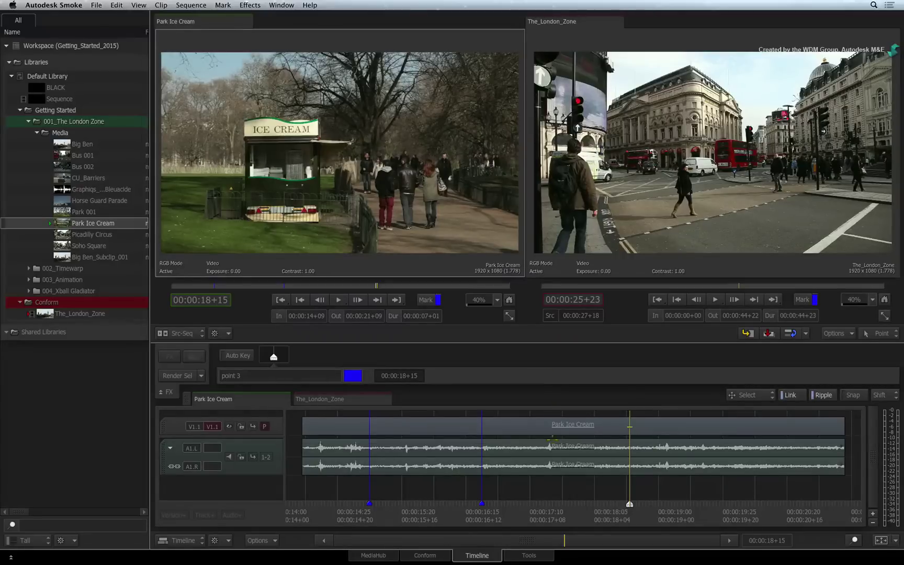
- Move Marker 2 to 00:00:16+05, then step back to the first marker at 15+06
left_click(481, 503)
left_click_drag(481, 503, 443, 503)
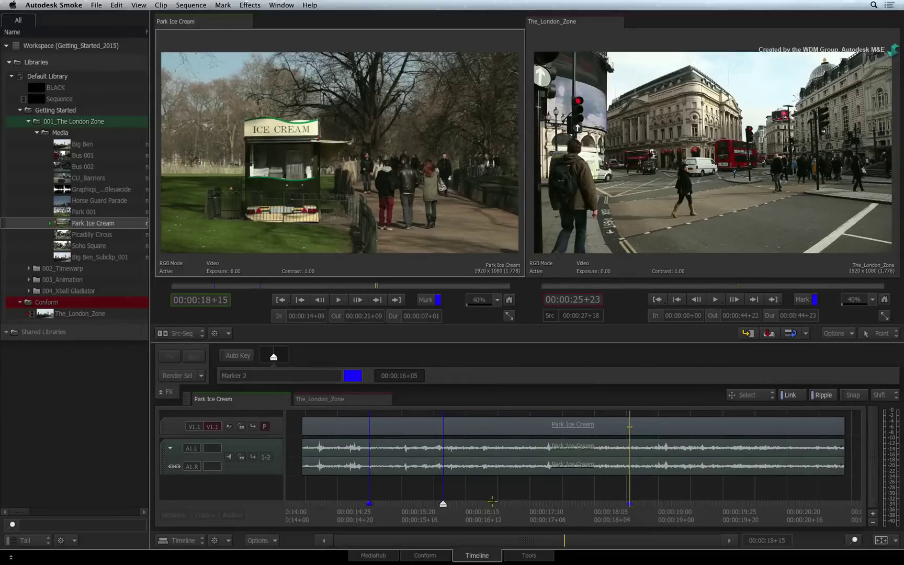
left_click(504, 490)
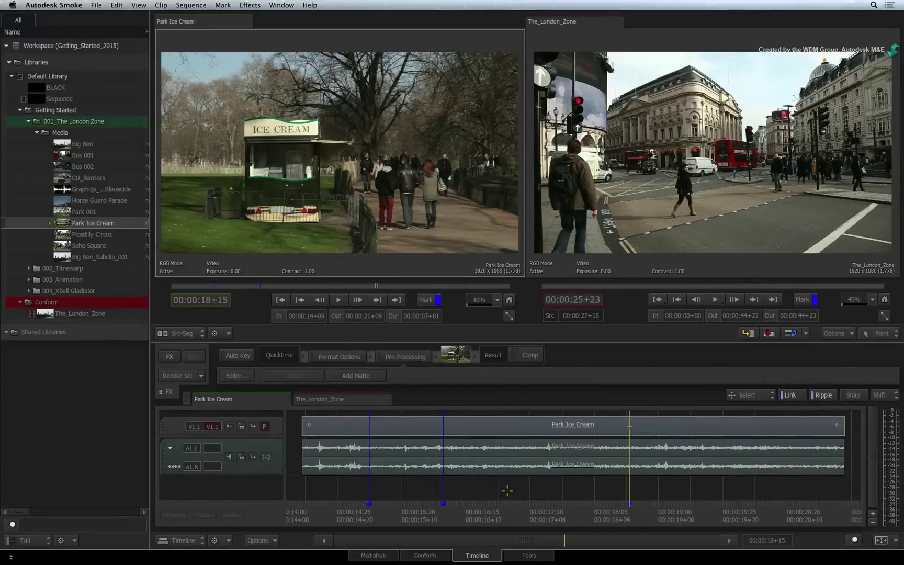
key("Up")
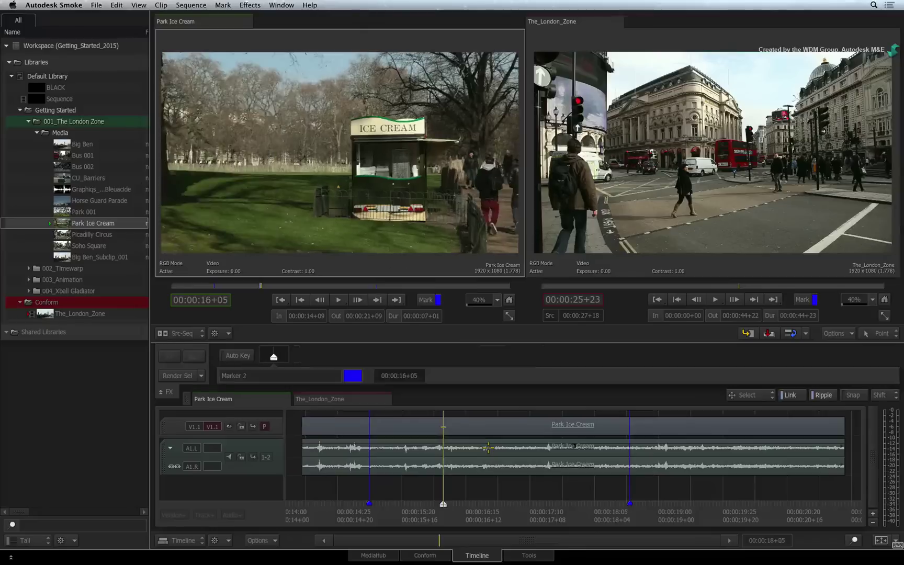
key("Up")
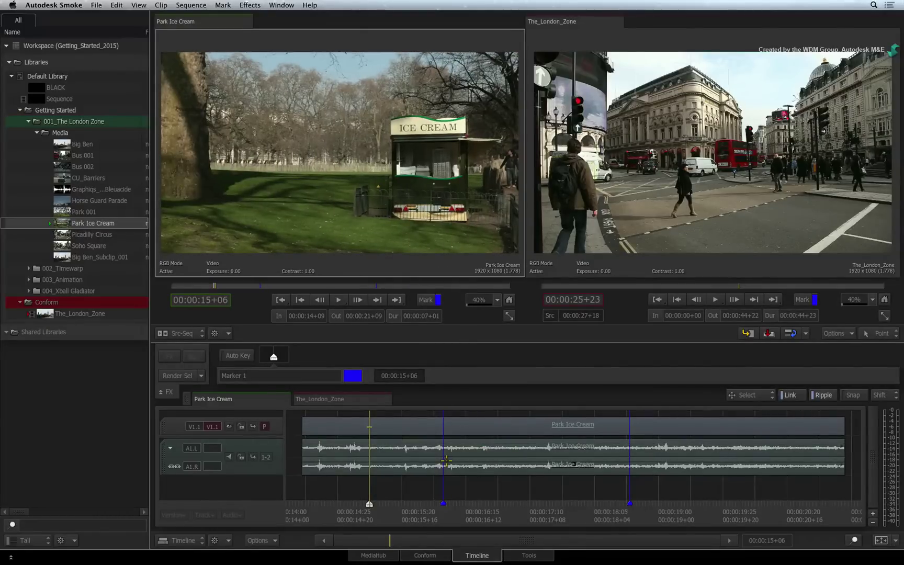
- Make The_London_Zone record sequence active in the timeline again
left_click(361, 399)
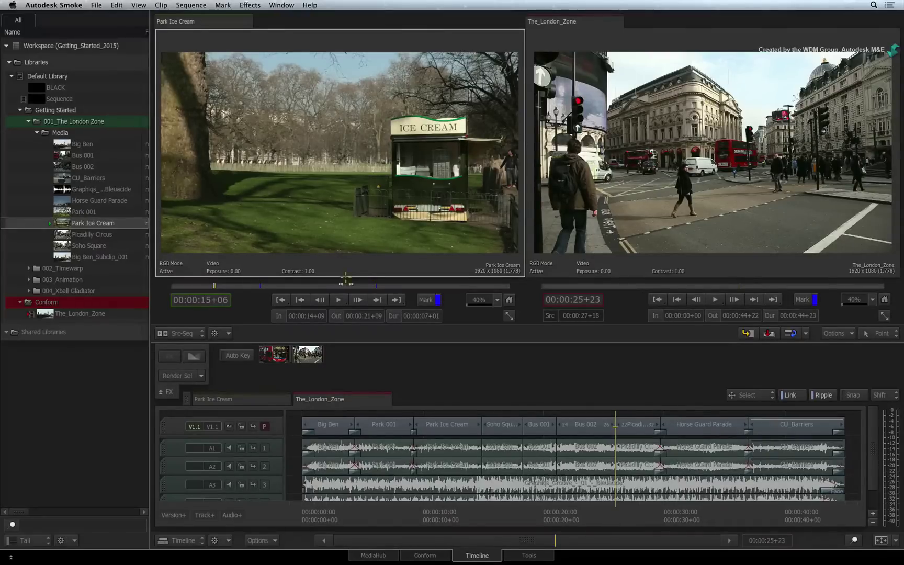
right_click(338, 299)
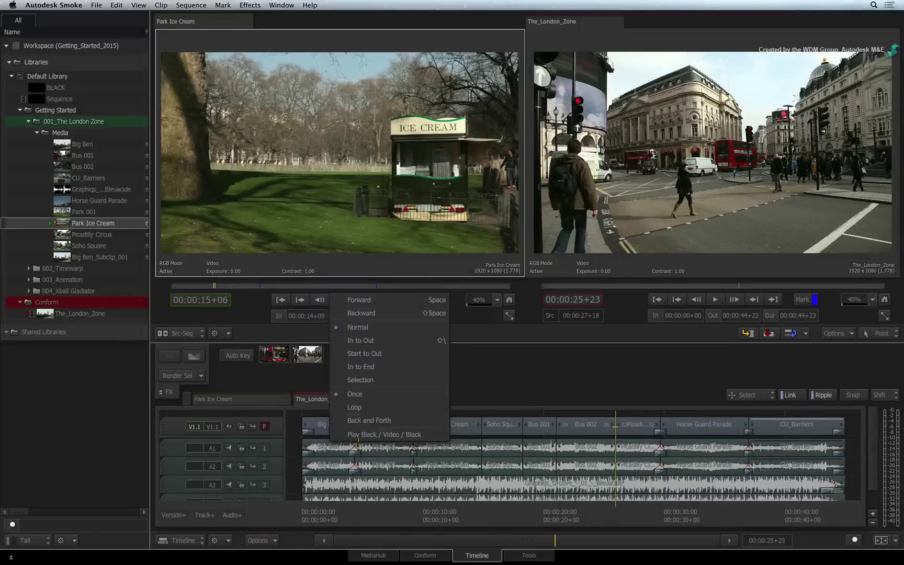
left_click(471, 312)
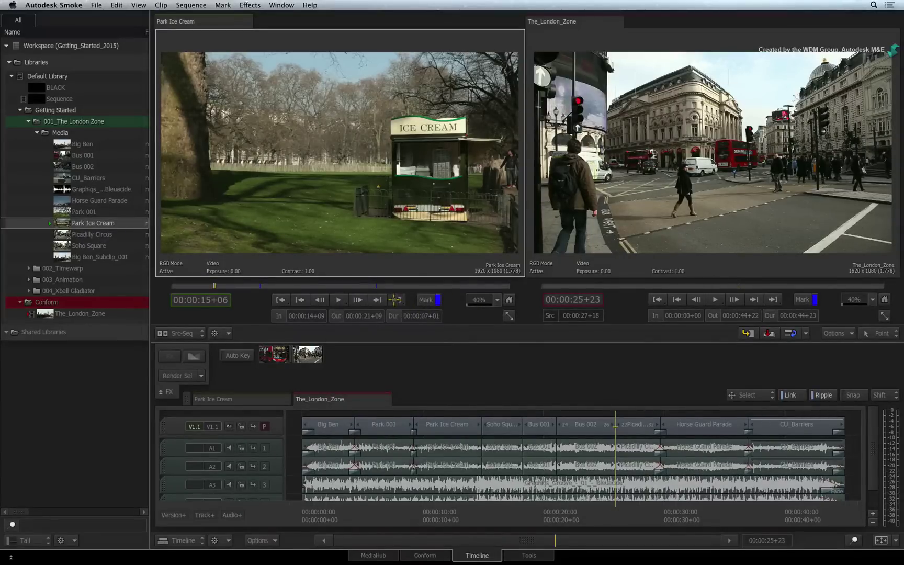
left_click(395, 299)
left_click(280, 299)
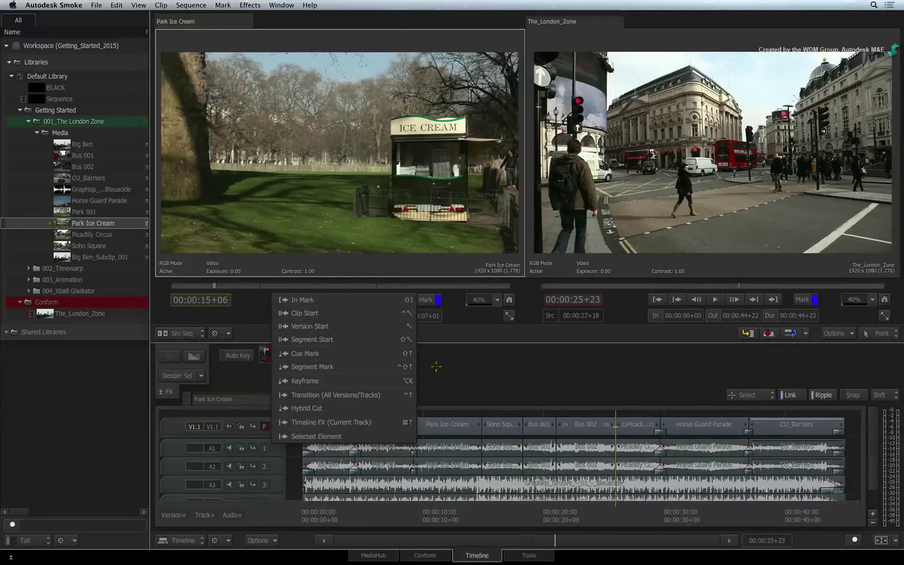
key("Escape")
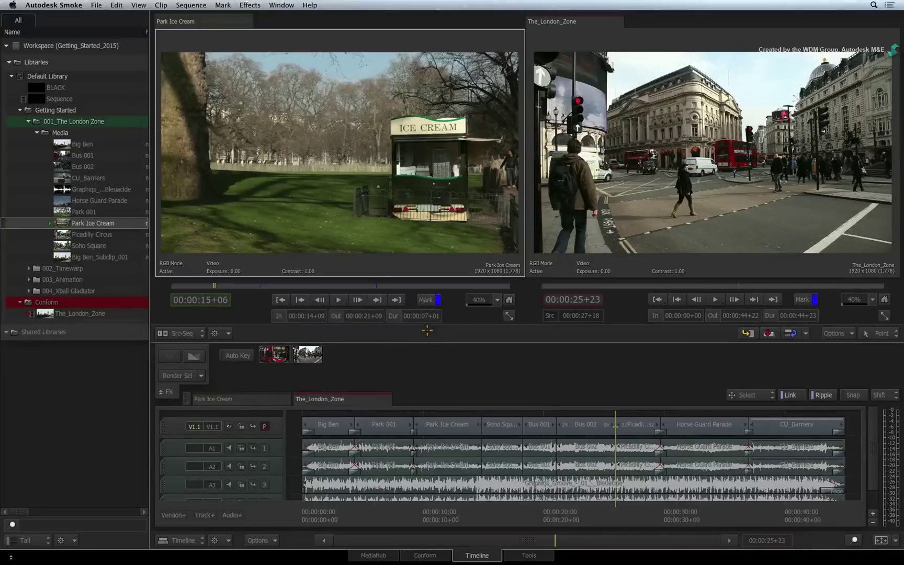